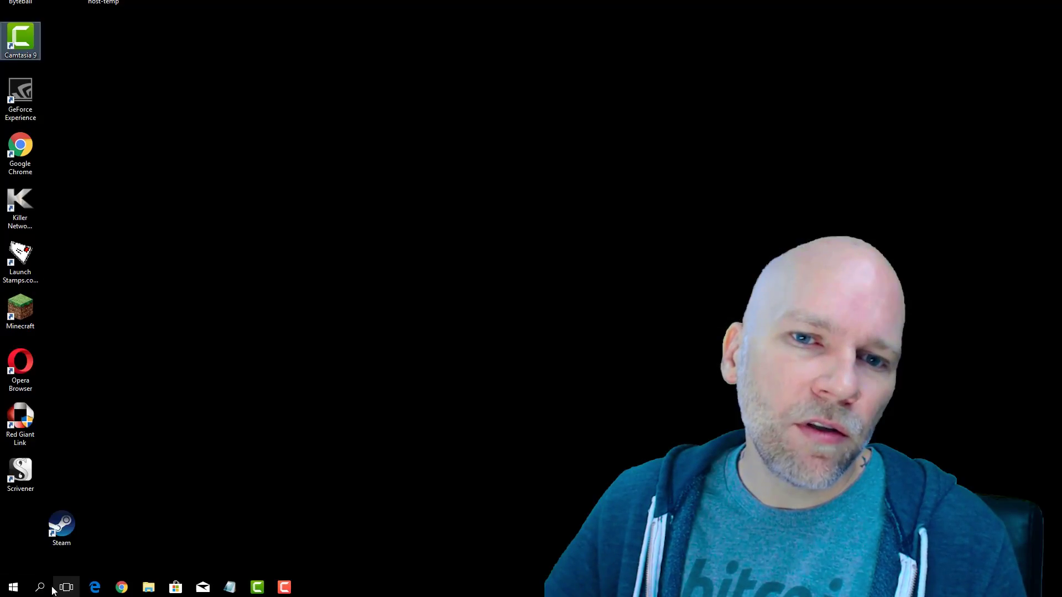
- Search Start for 'no' and launch Notepad with Run as administrator
click(41, 590)
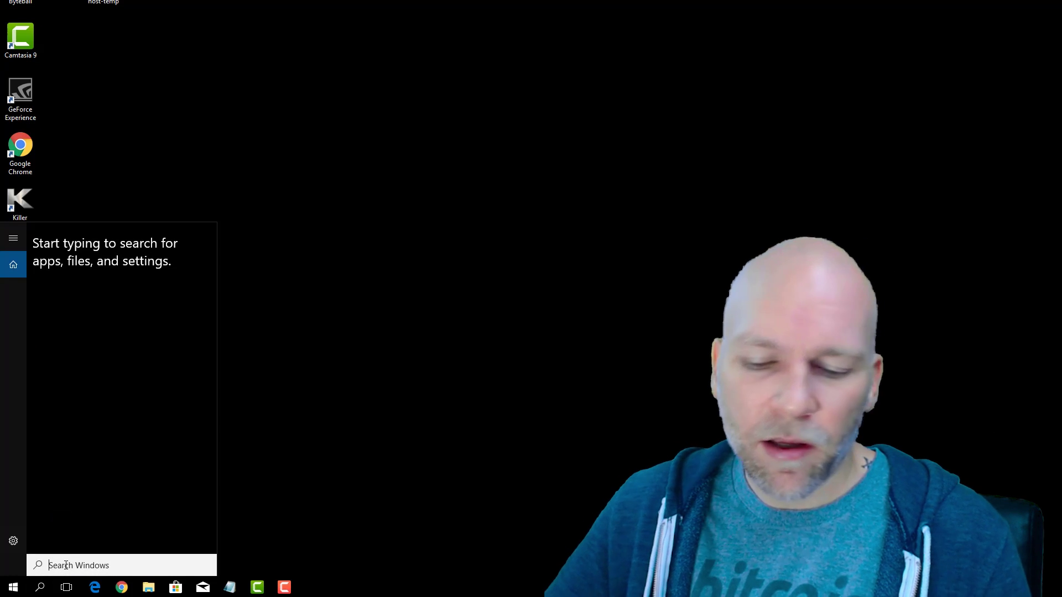
text(no)
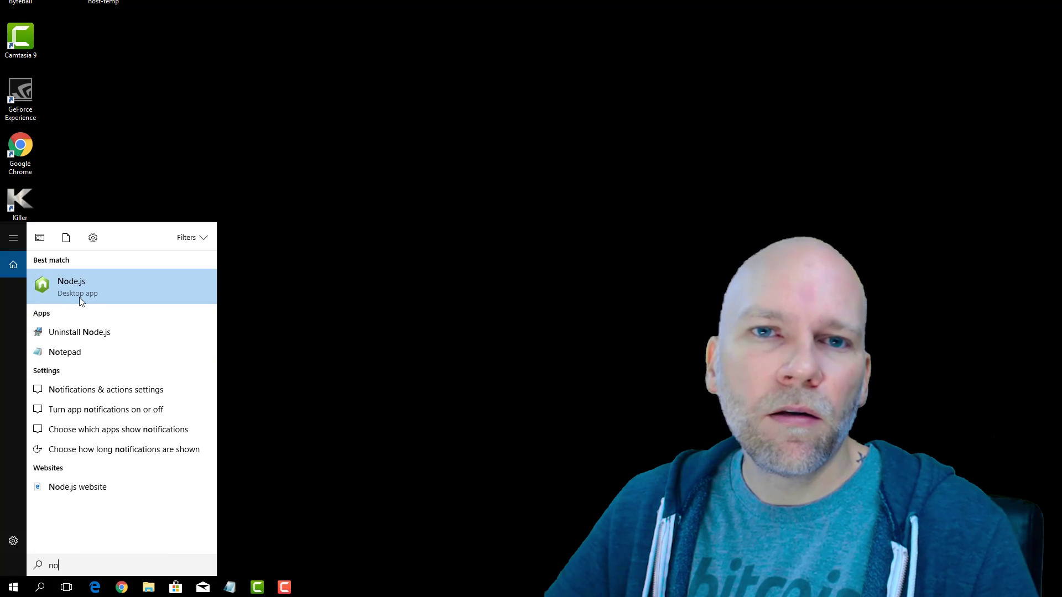
right_click(67, 351)
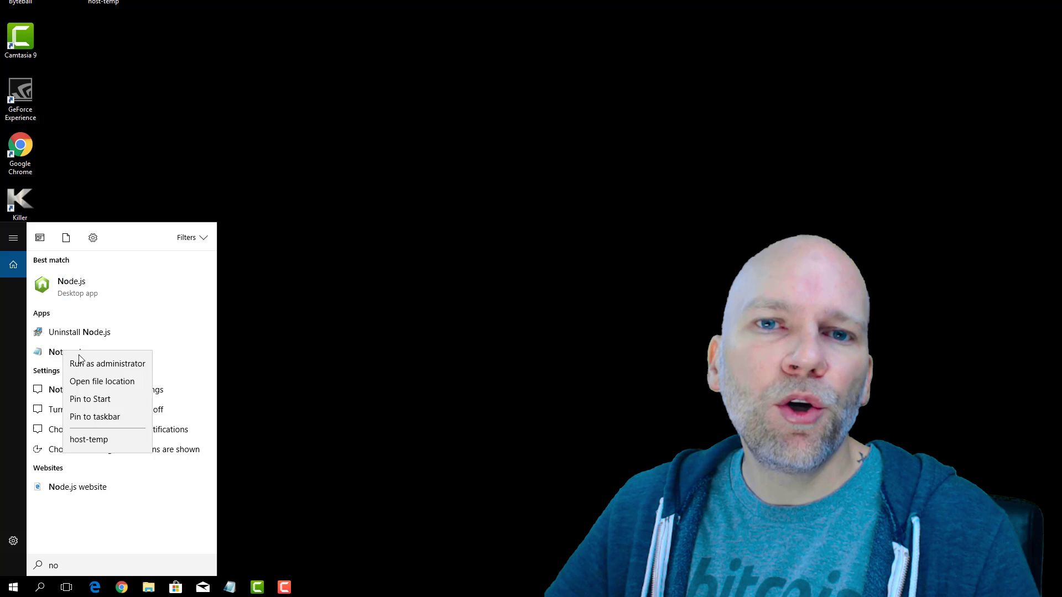
click(106, 365)
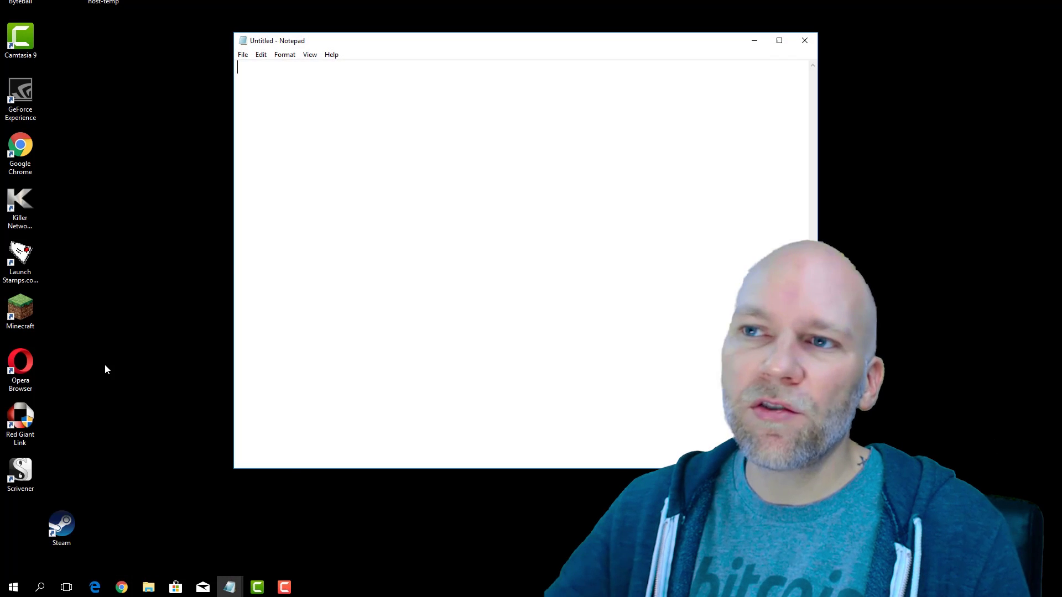
- Open the file c:\Windows\System32\Drivers\etc\hosts in Notepad
drag(528, 48, 511, 52)
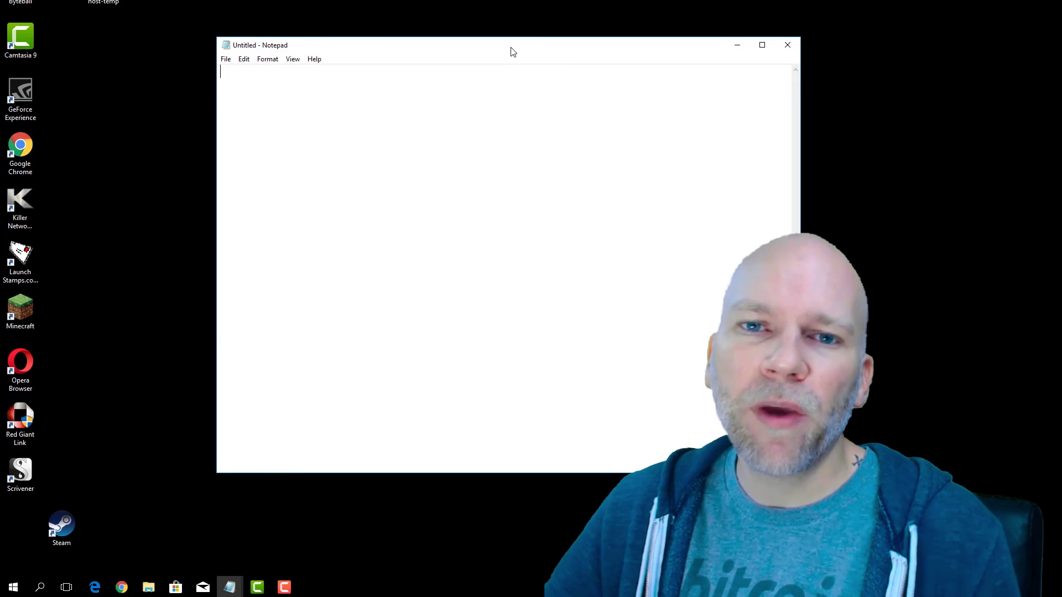
click(225, 59)
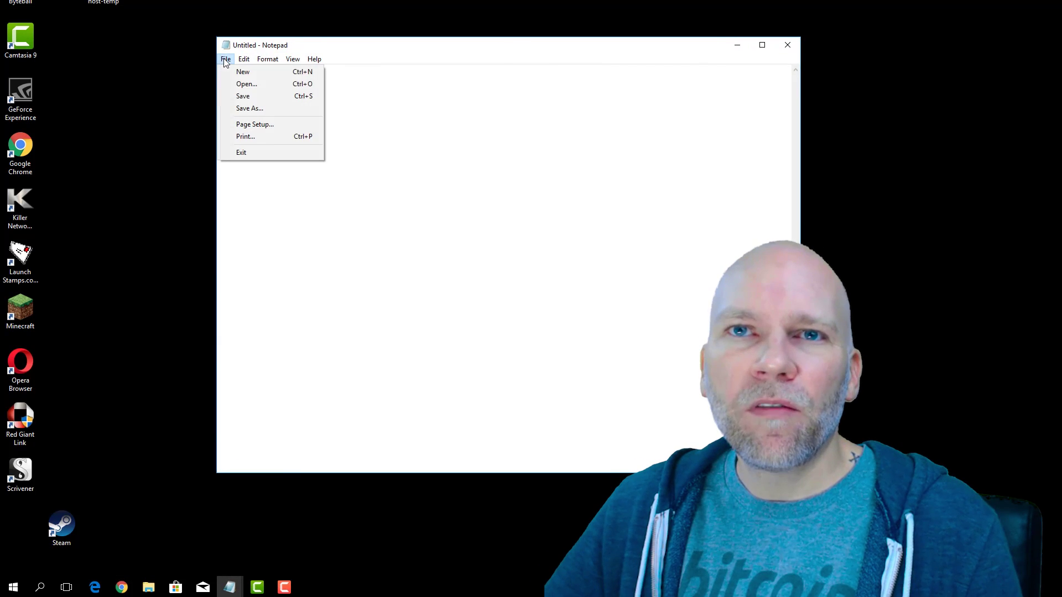
click(241, 85)
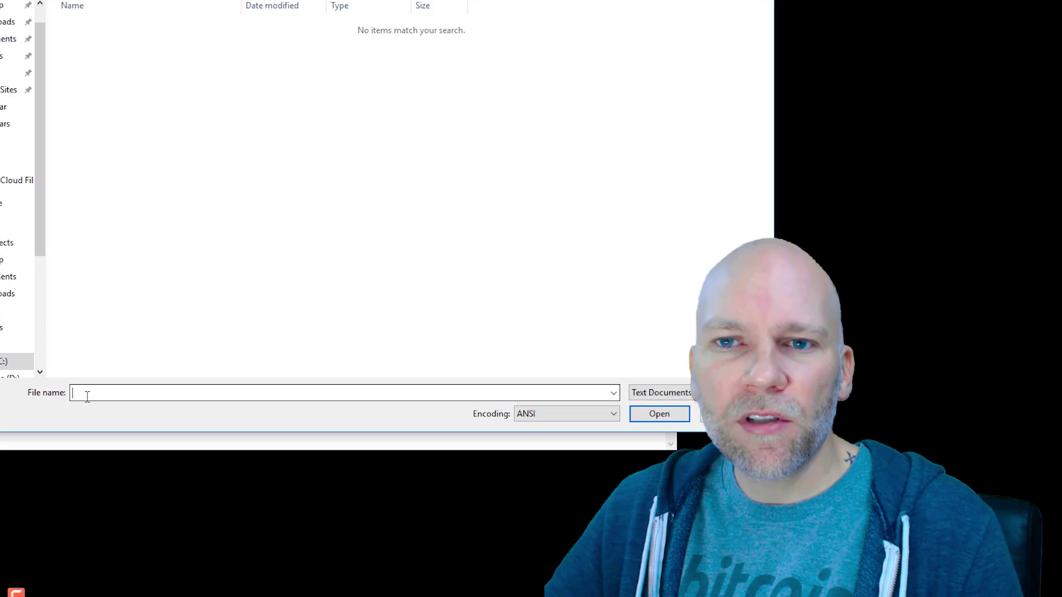
text(c:\Windows\System32\Drivers\etc\hosts)
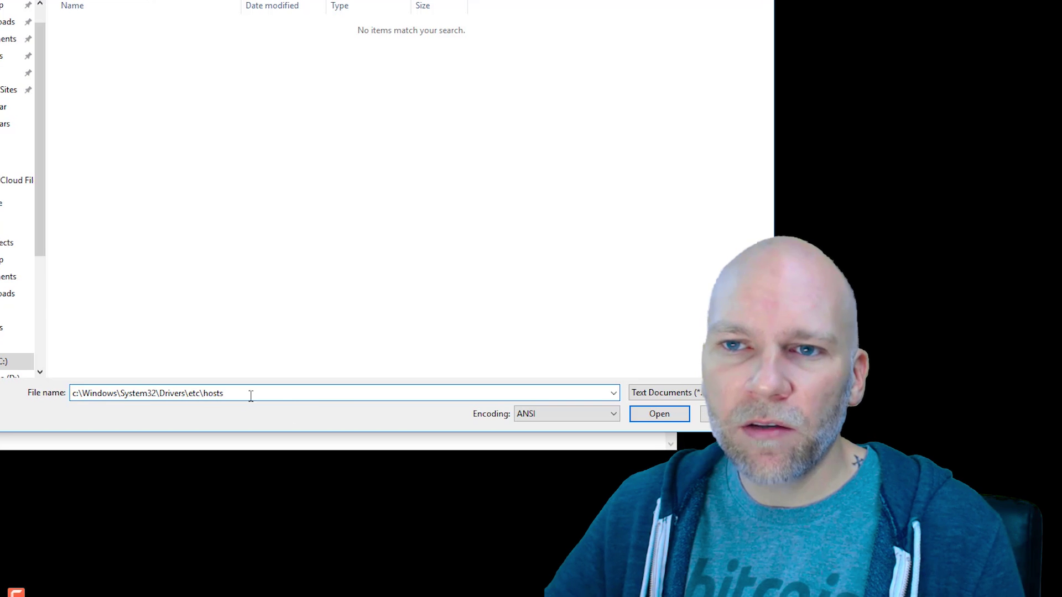
click(664, 415)
- Make the hosts file's last line '169.55.164.25 s2.ripple.com', then save and close Notepad
drag(522, 48, 524, 21)
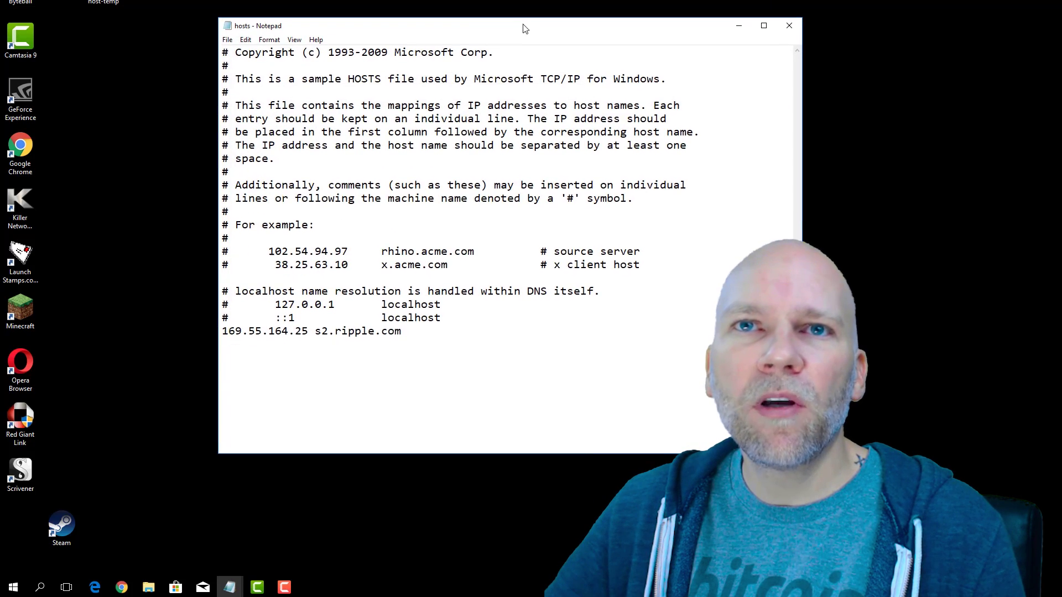
drag(405, 331, 222, 325)
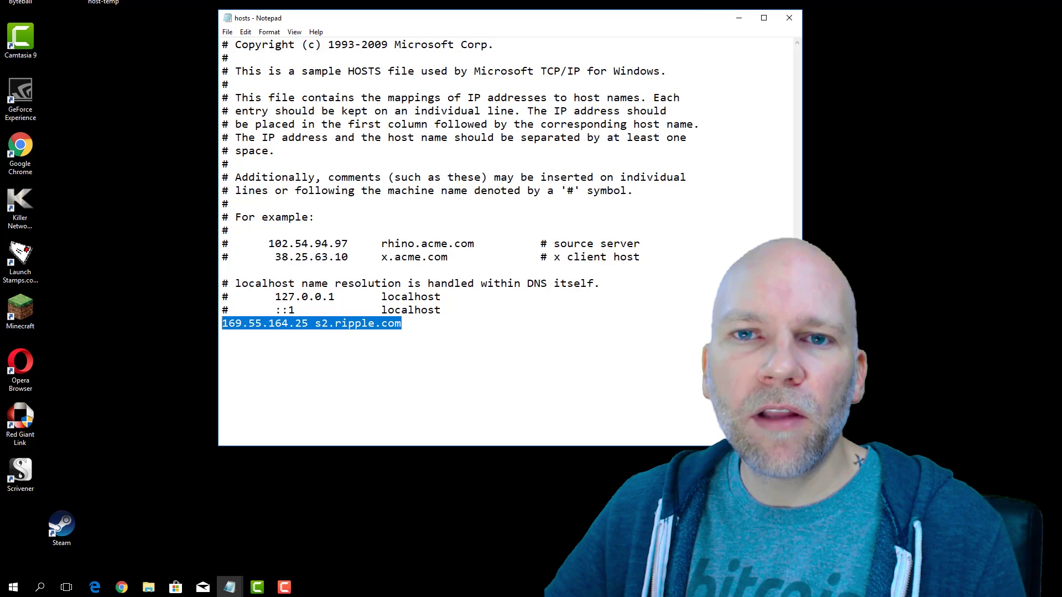
click(333, 326)
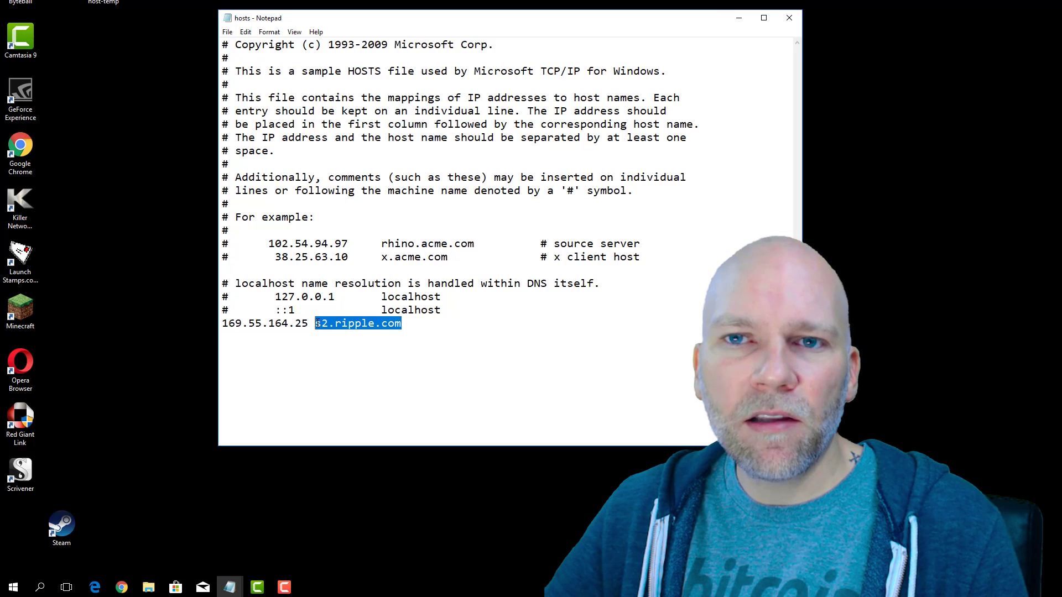
key(Delete)
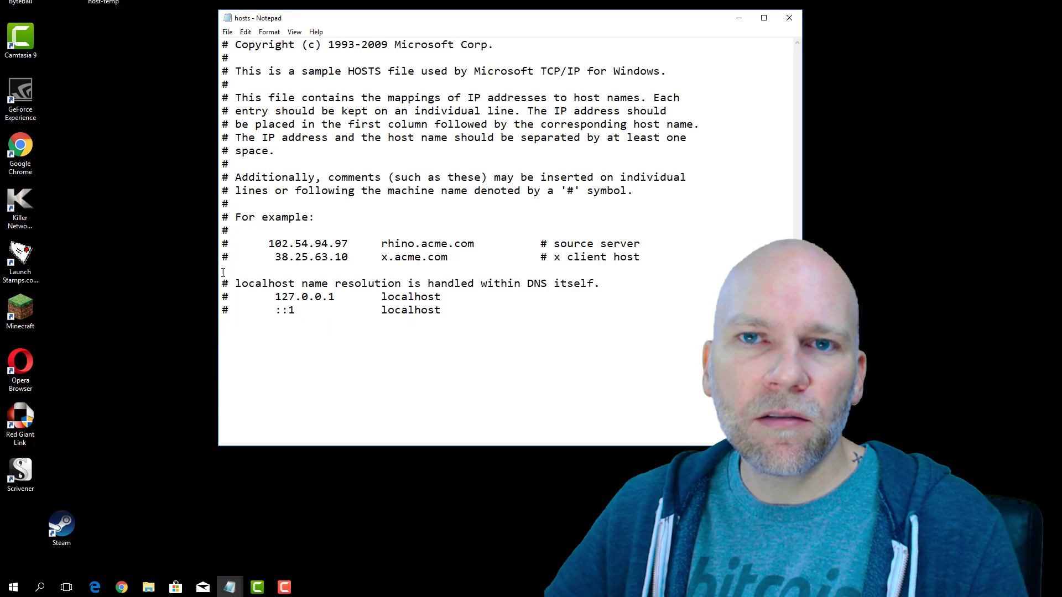
drag(221, 307, 229, 305)
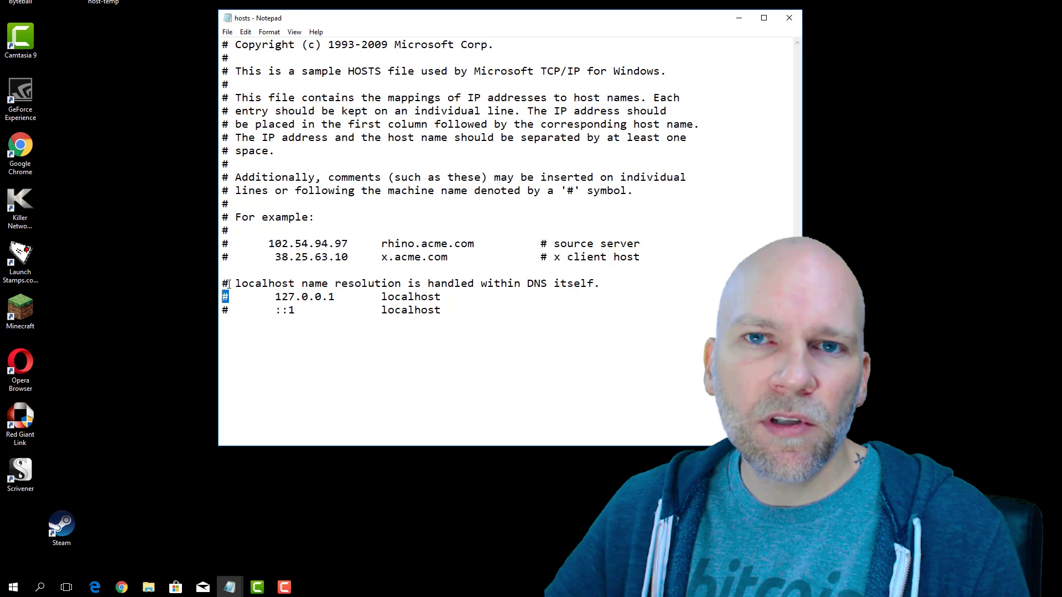
click(232, 263)
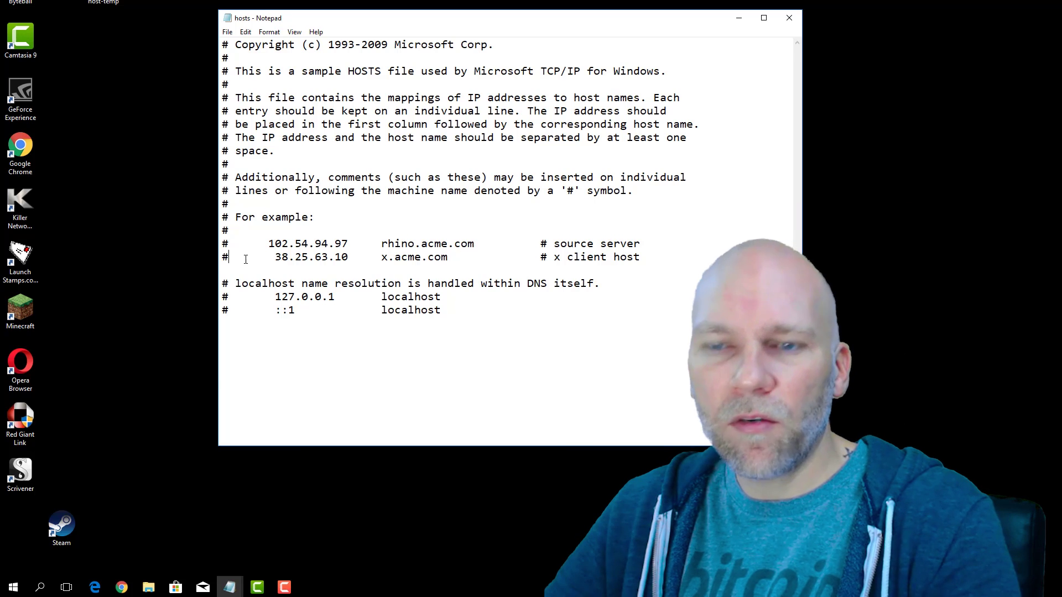
key(BackSpace)
text(169.55.164.25 s2.ripple.com)
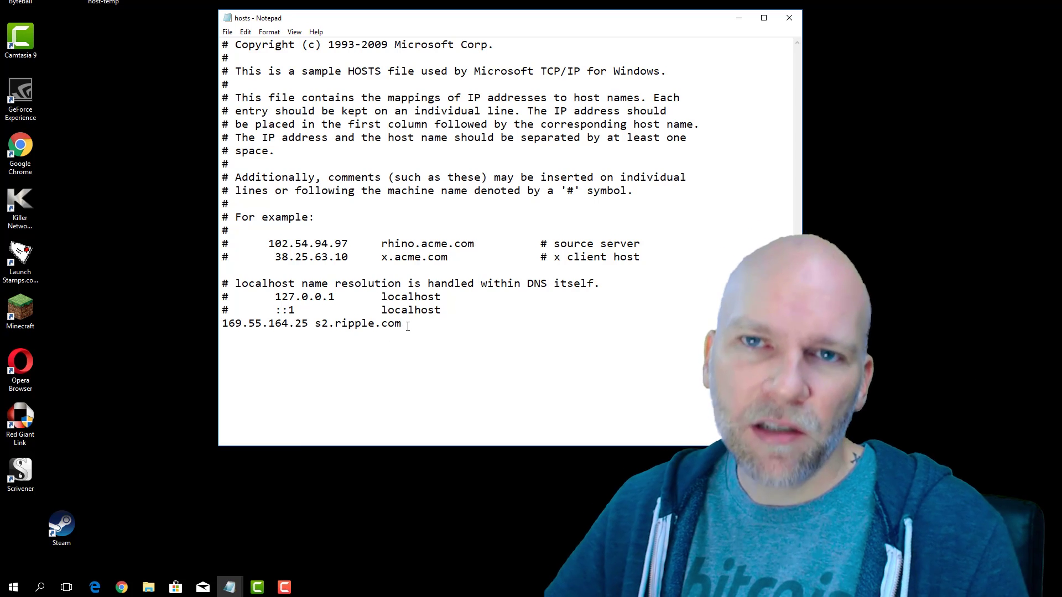
click(787, 18)
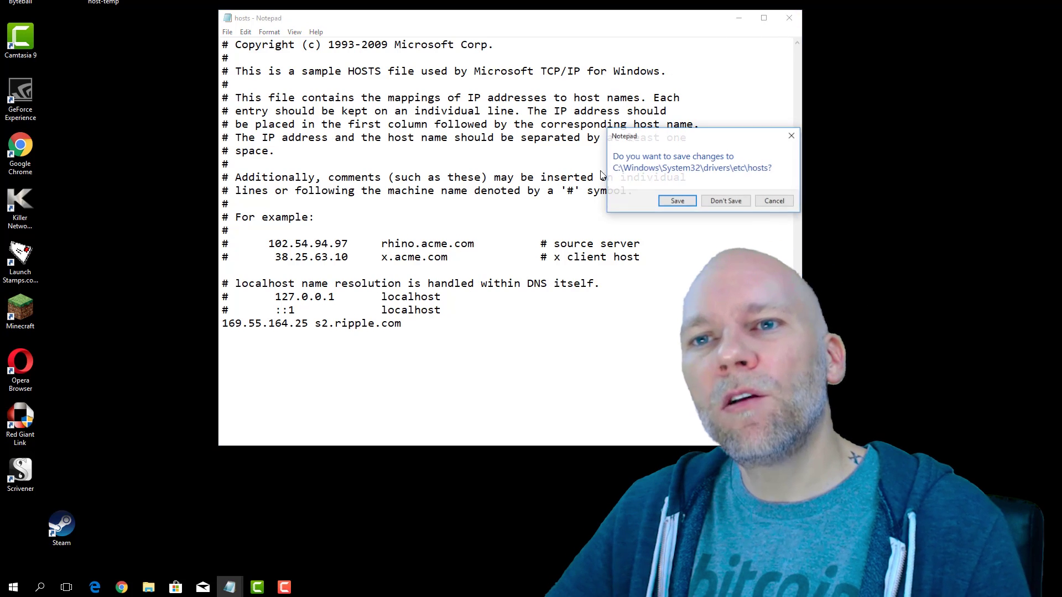
click(679, 202)
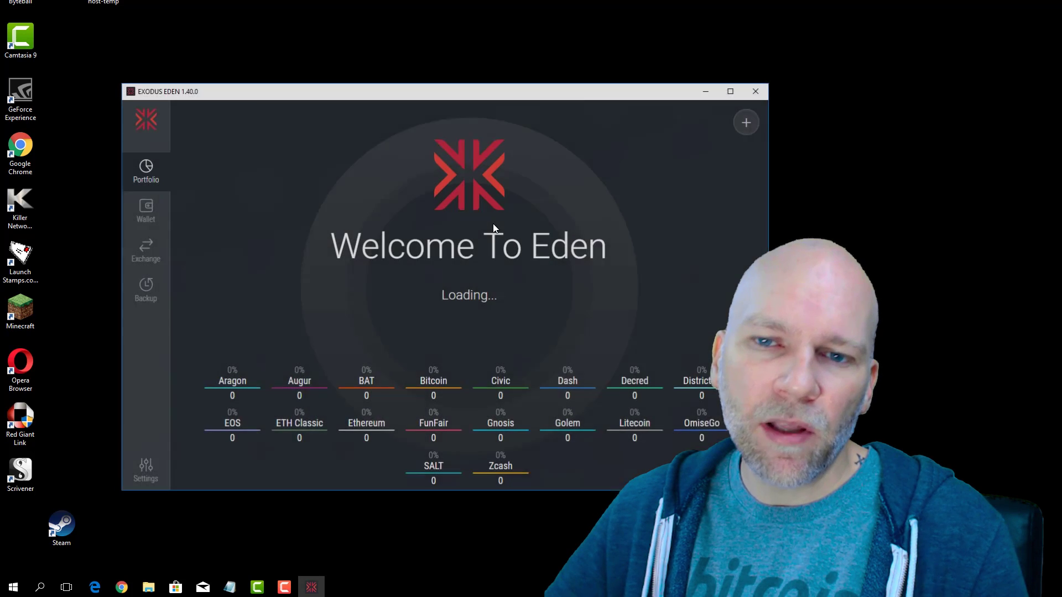
- Rescan the XRP wallet from the Wallet view and confirm the Rescan
click(127, 214)
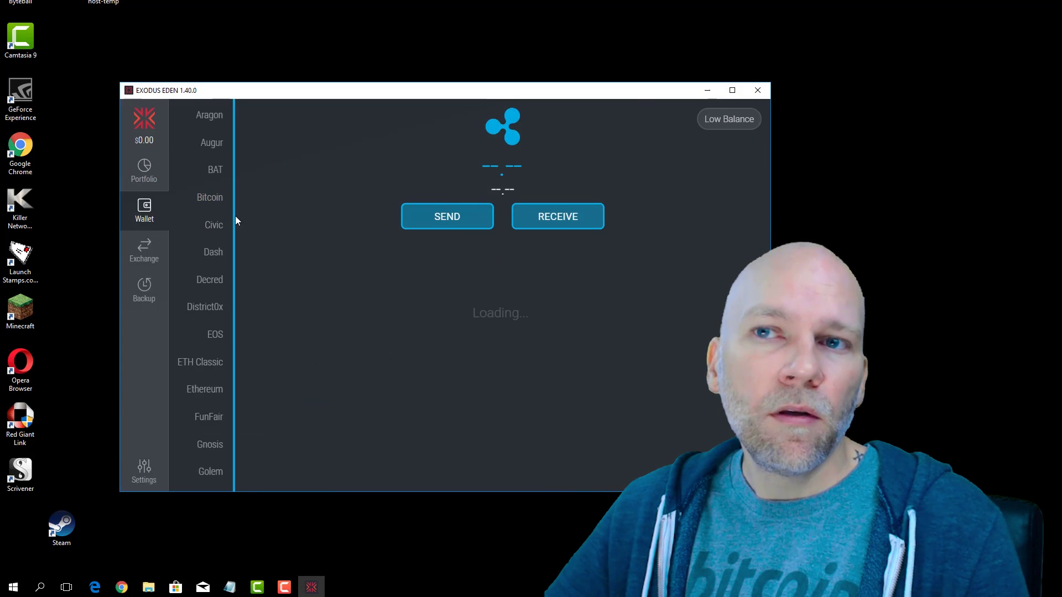
click(502, 132)
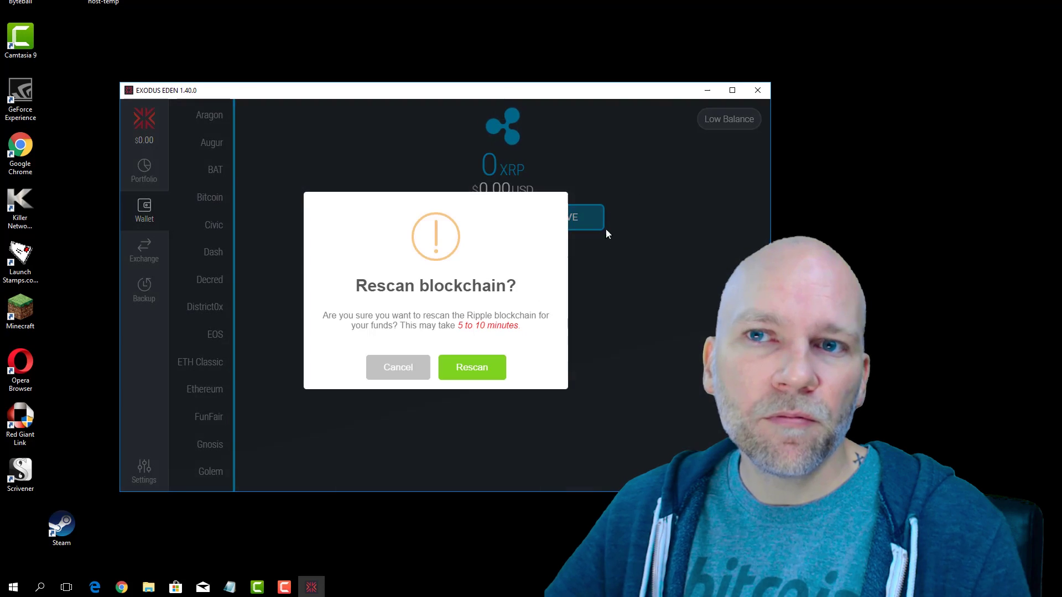
click(482, 371)
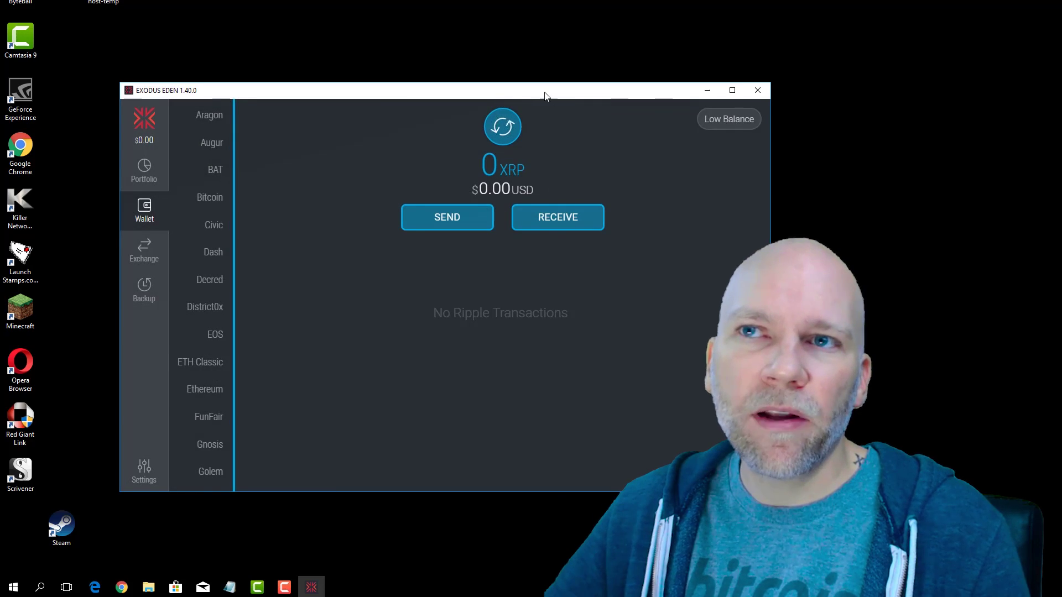